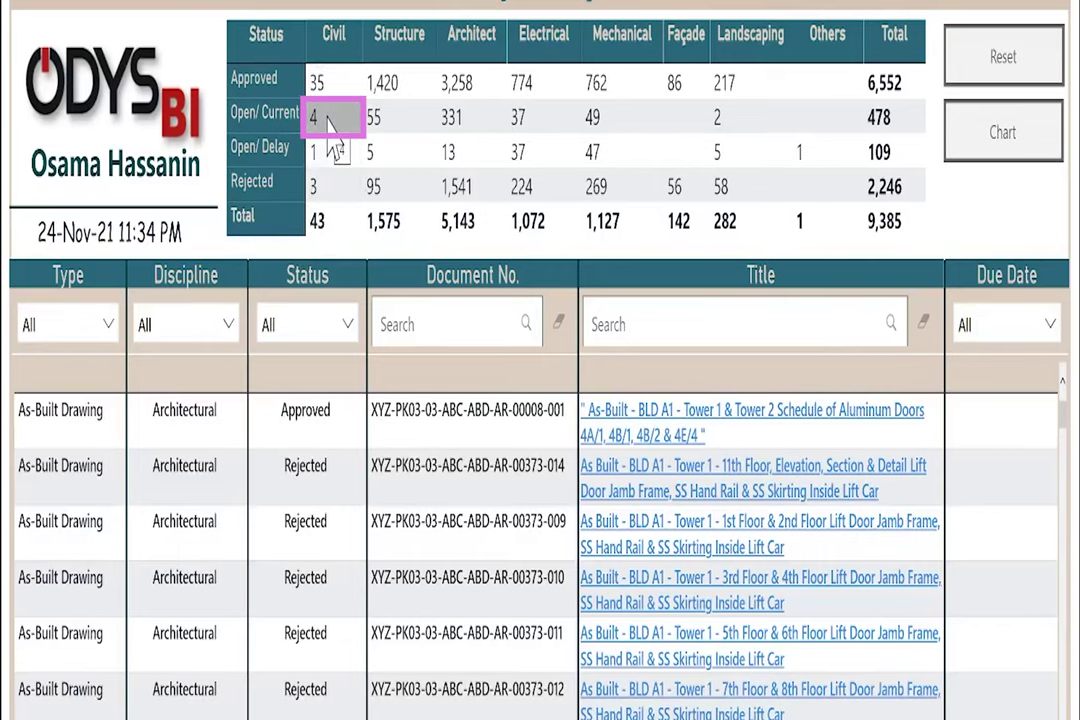
left_click(330, 121)
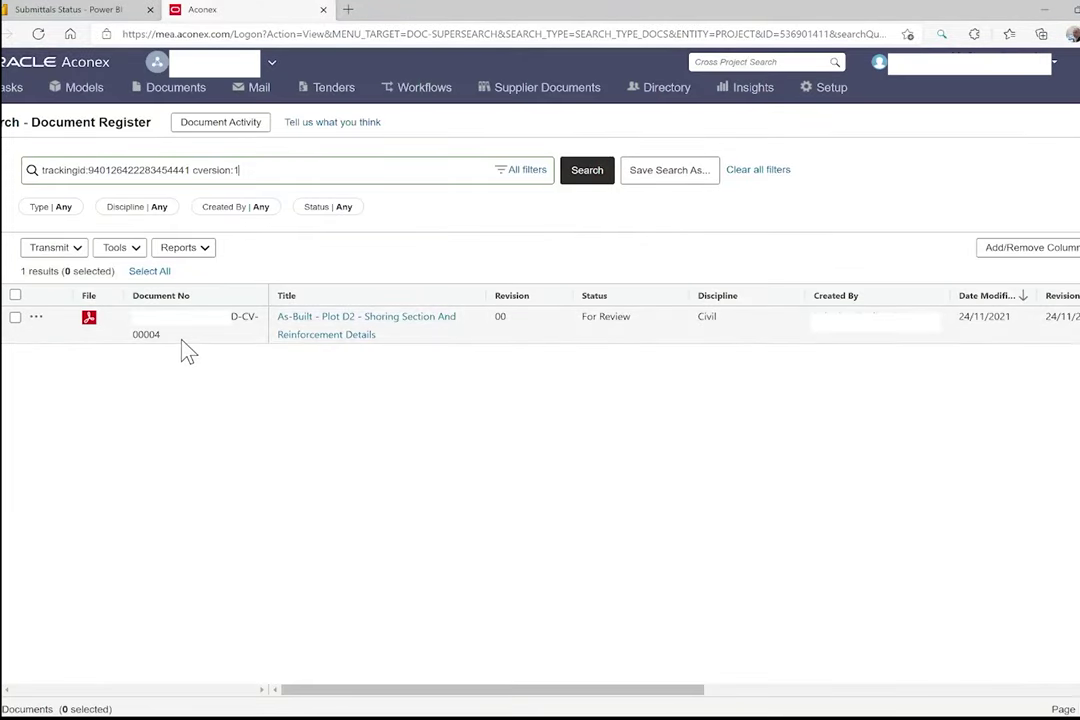
left_click(82, 10)
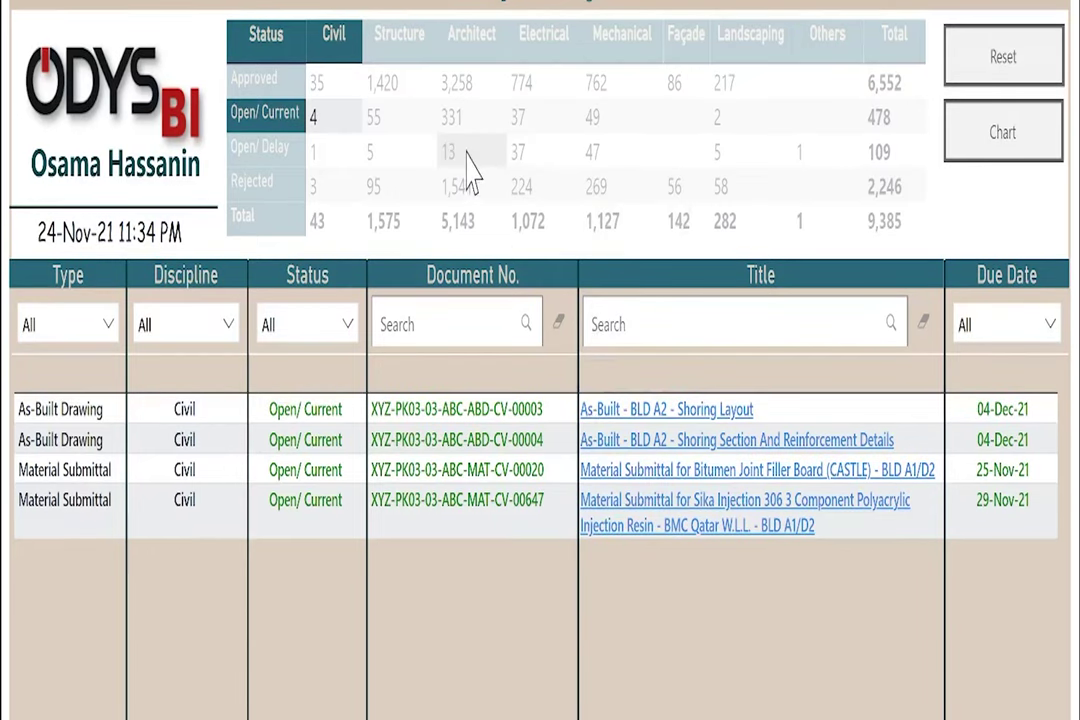
Cross-filter the table by Architect Open/Delay, Approved, Open/Delay, Rejected and Structure, then reset all filters
left_click(466, 160)
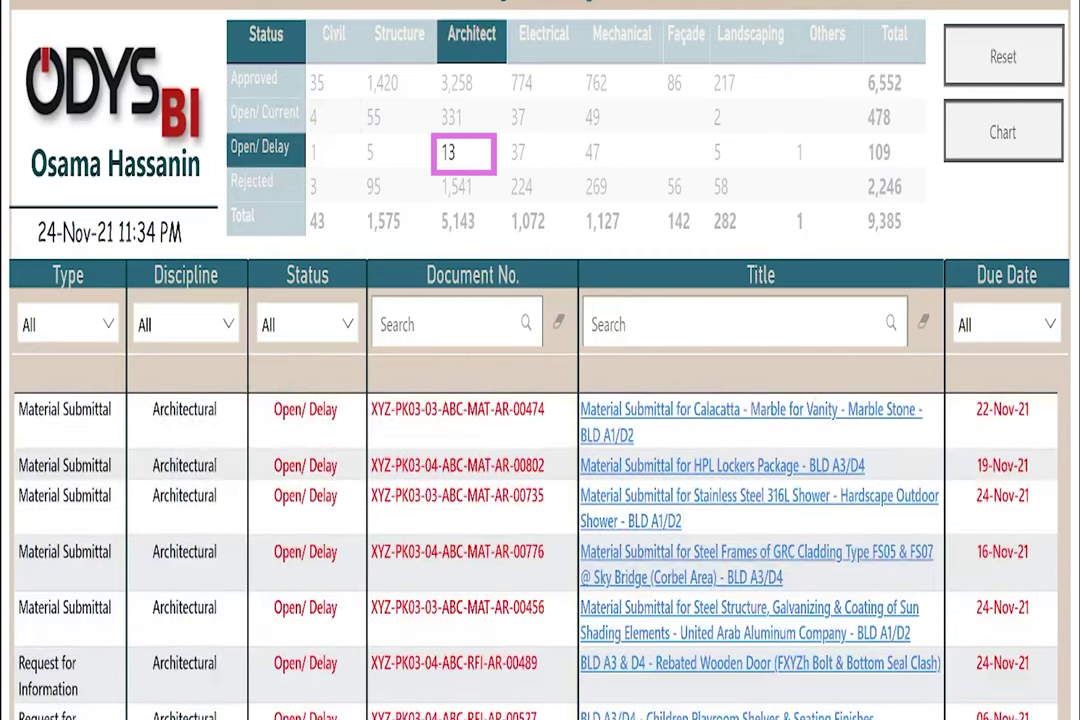
left_click(262, 88)
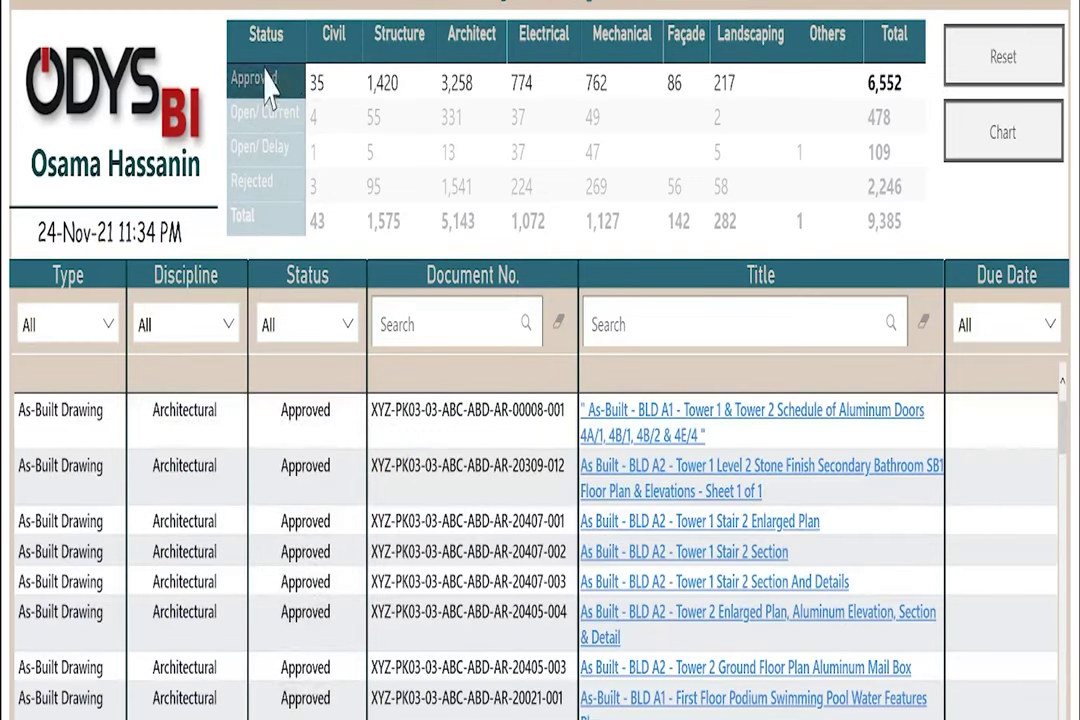
left_click(262, 148)
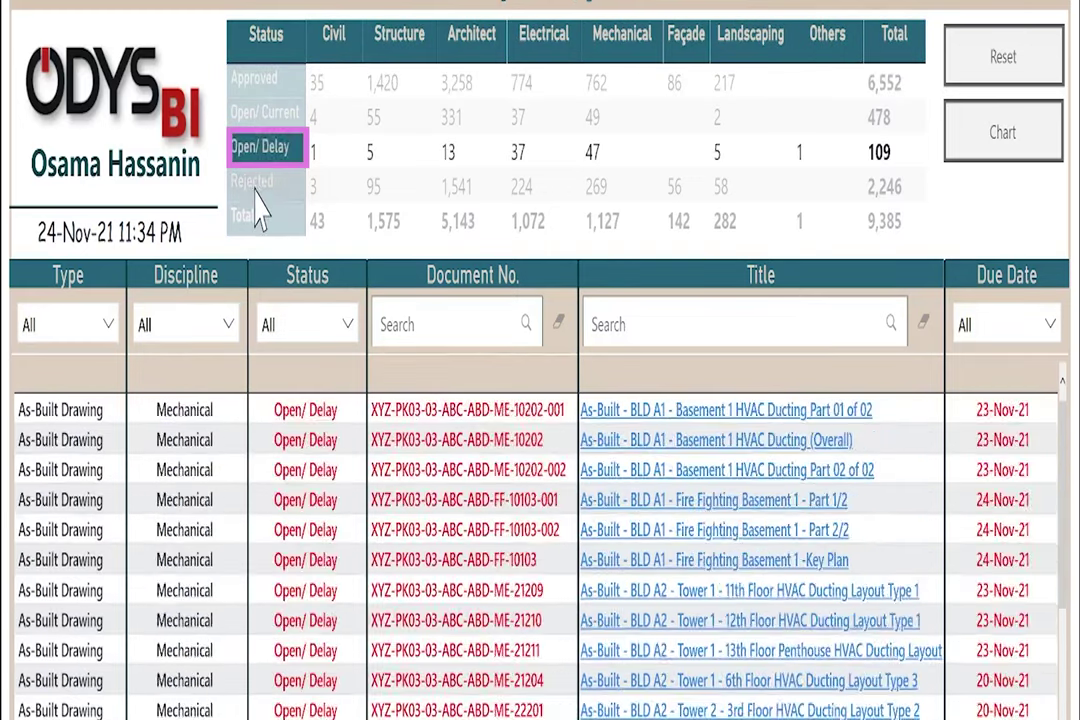
left_click(256, 192)
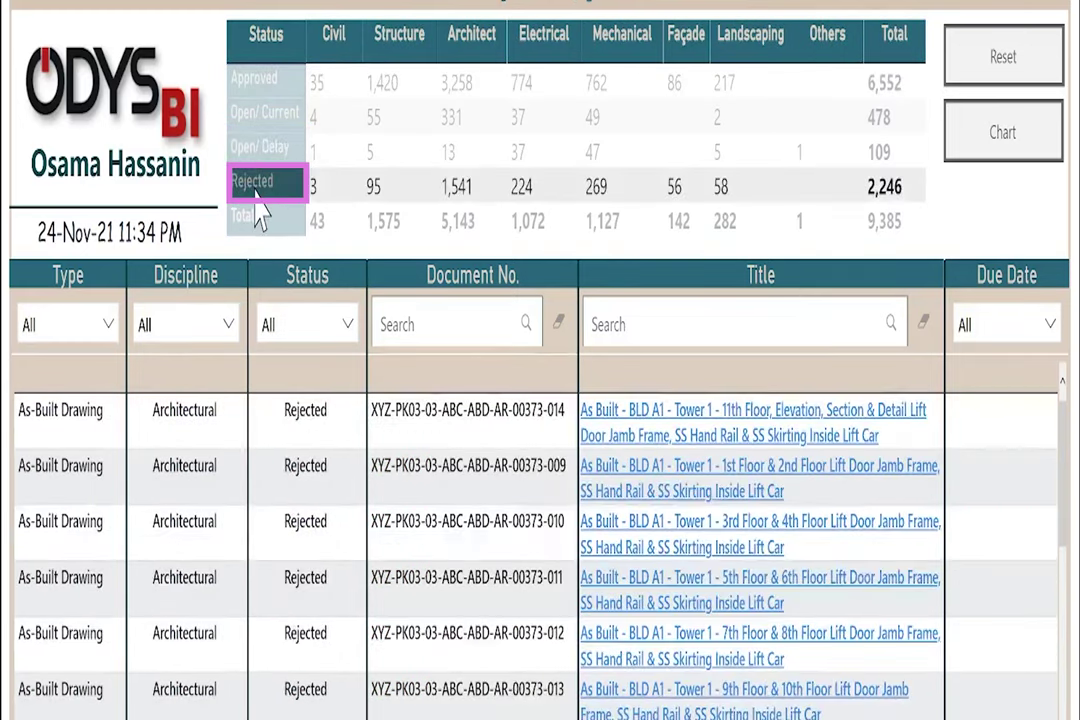
left_click(402, 40)
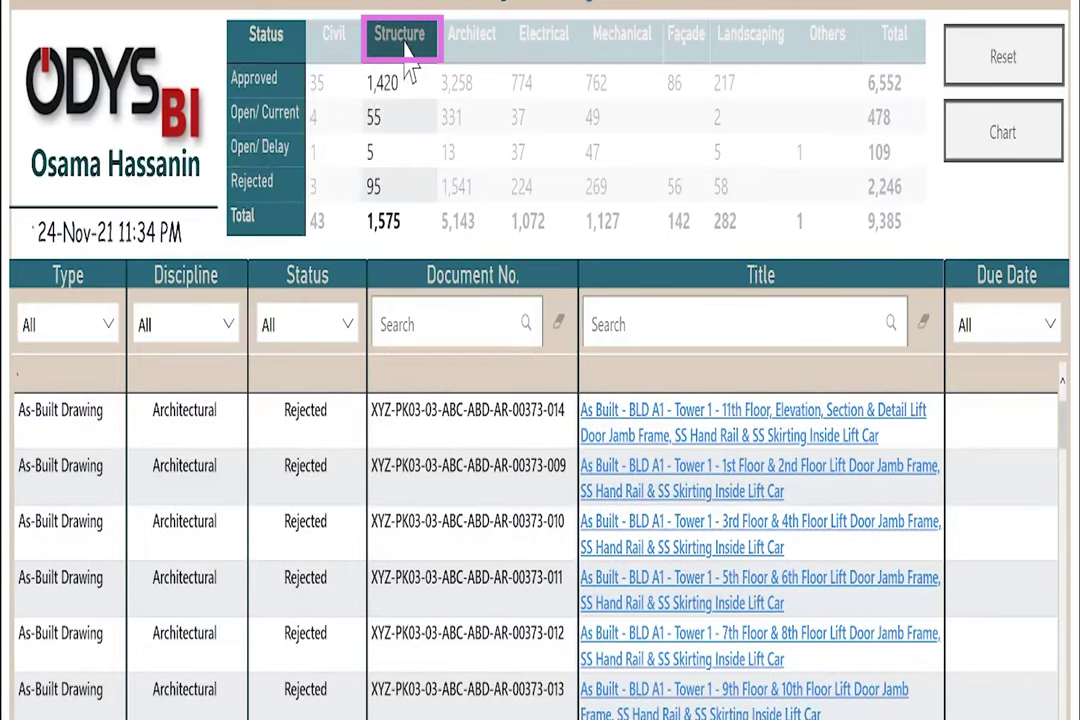
left_click(1022, 58)
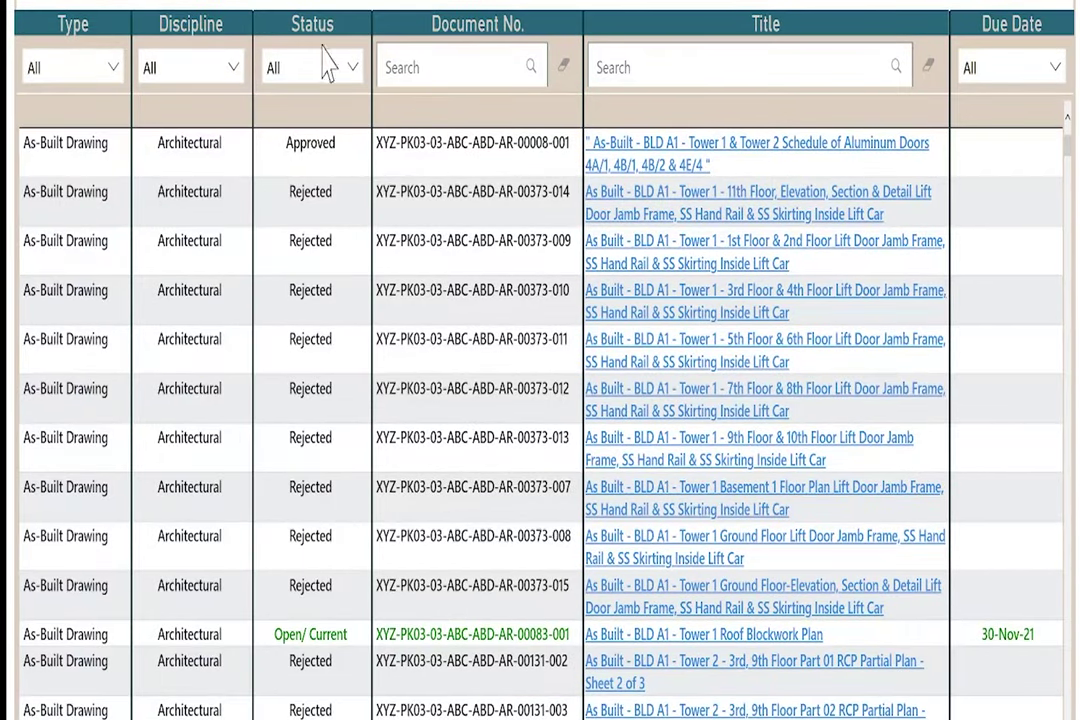
Try the Due Date slicer at Today, Last Week and Next Week, then return it to All
left_click(1058, 72)
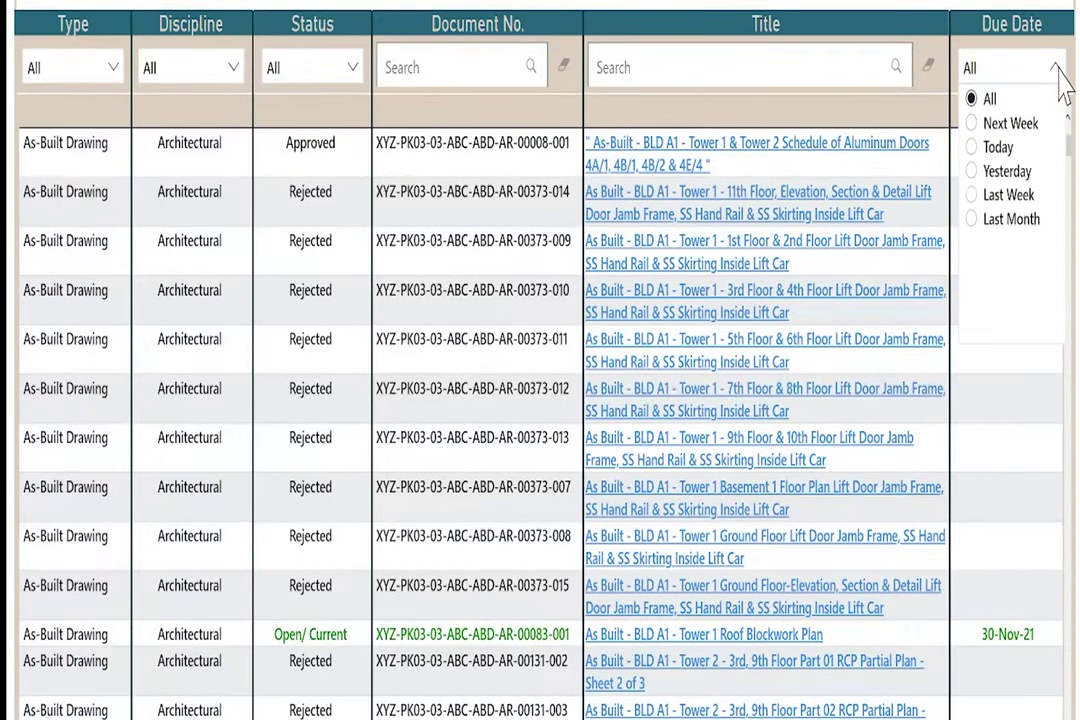
left_click(997, 150)
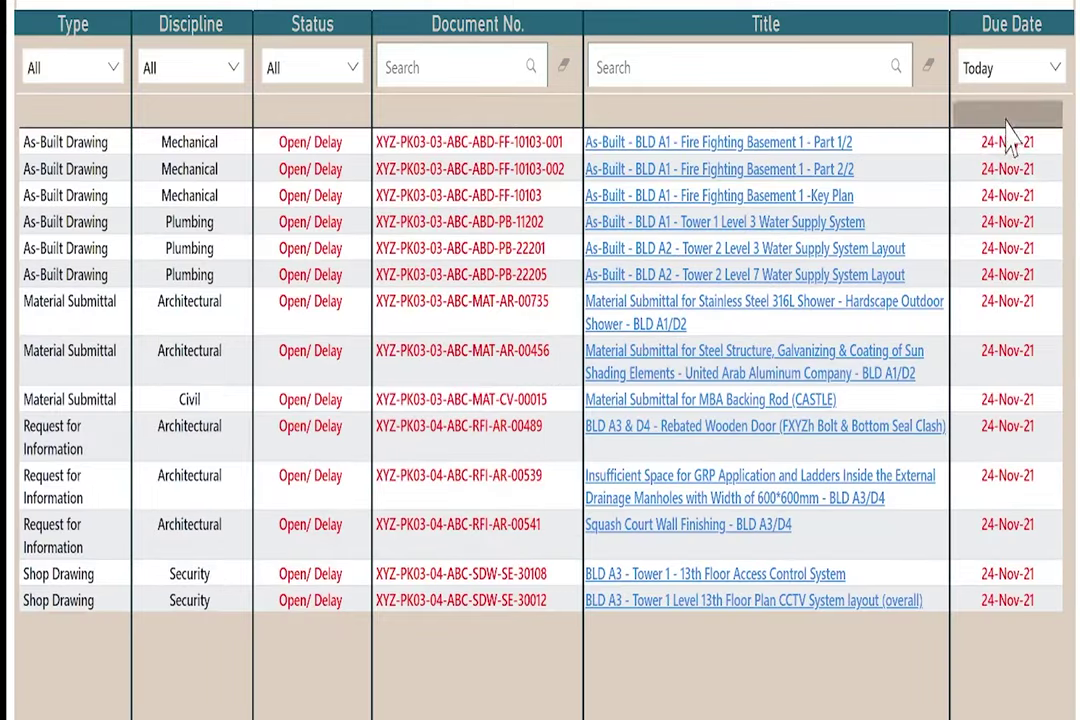
left_click(1053, 70)
left_click(1003, 196)
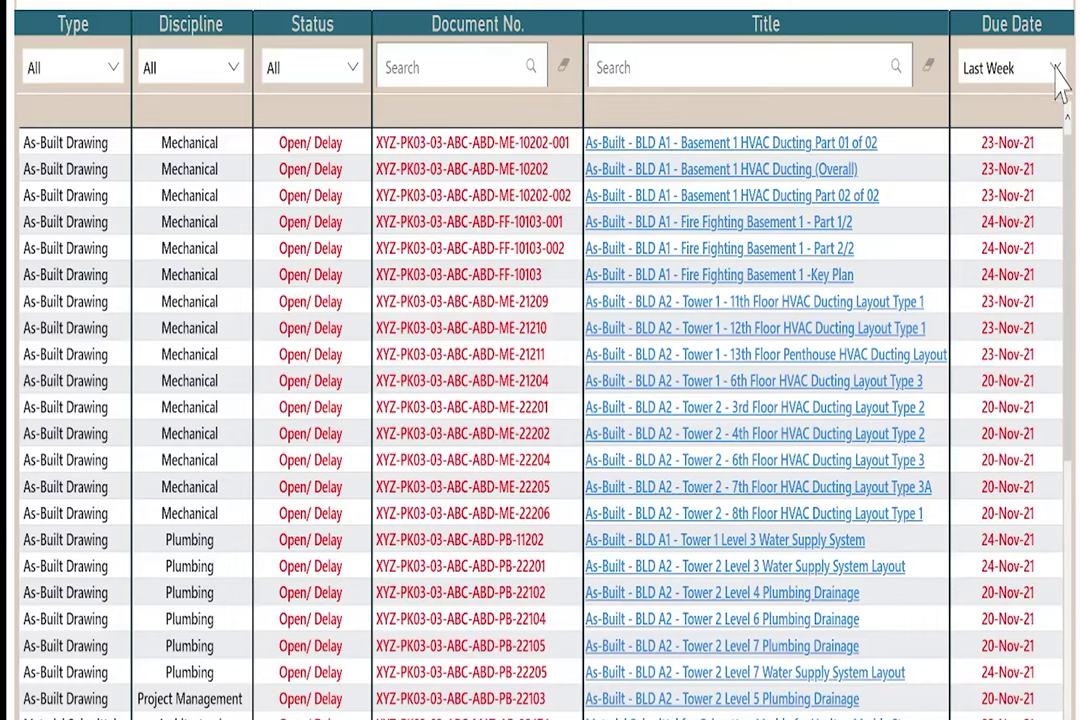
left_click(1055, 70)
left_click(1008, 124)
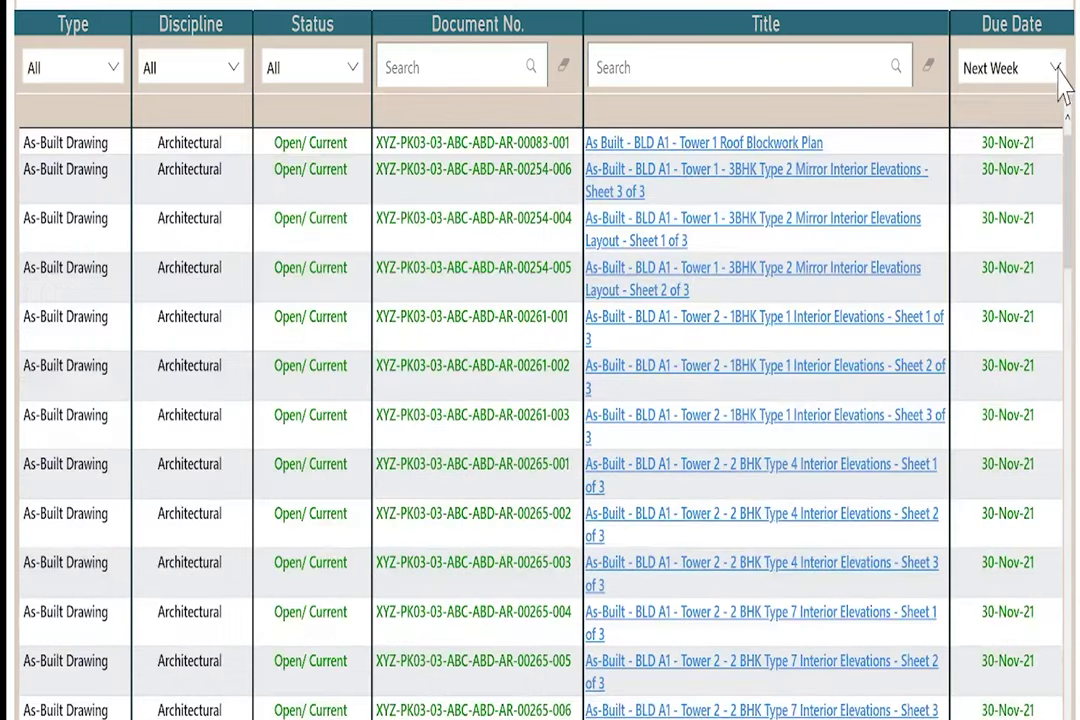
left_click(1058, 72)
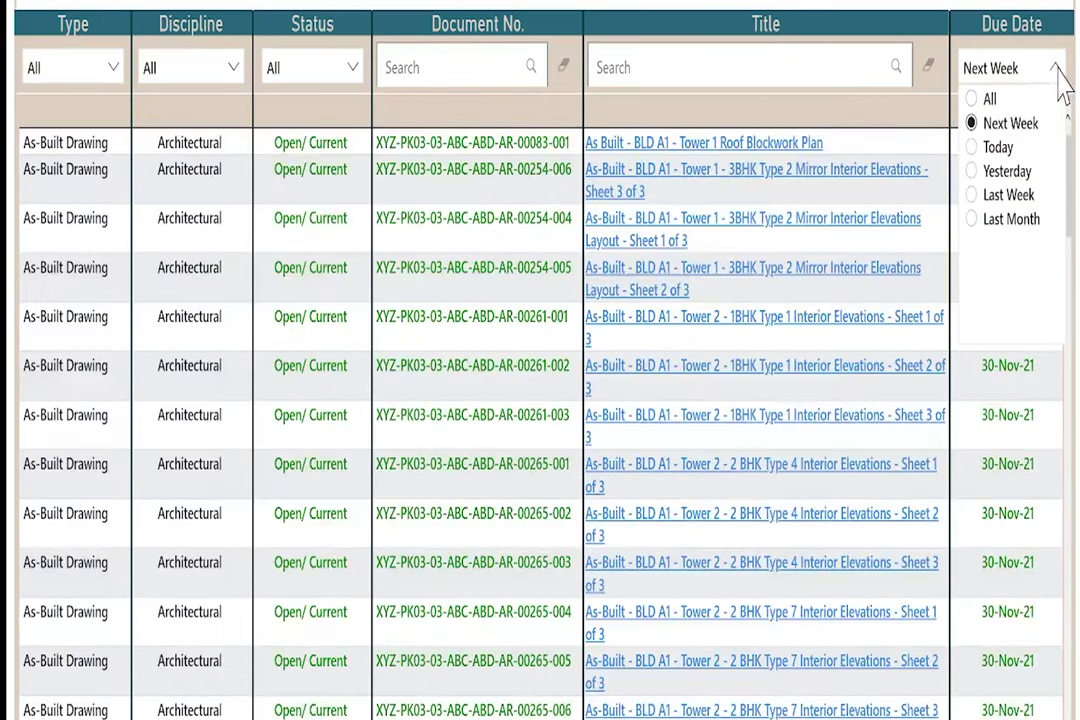
left_click(990, 100)
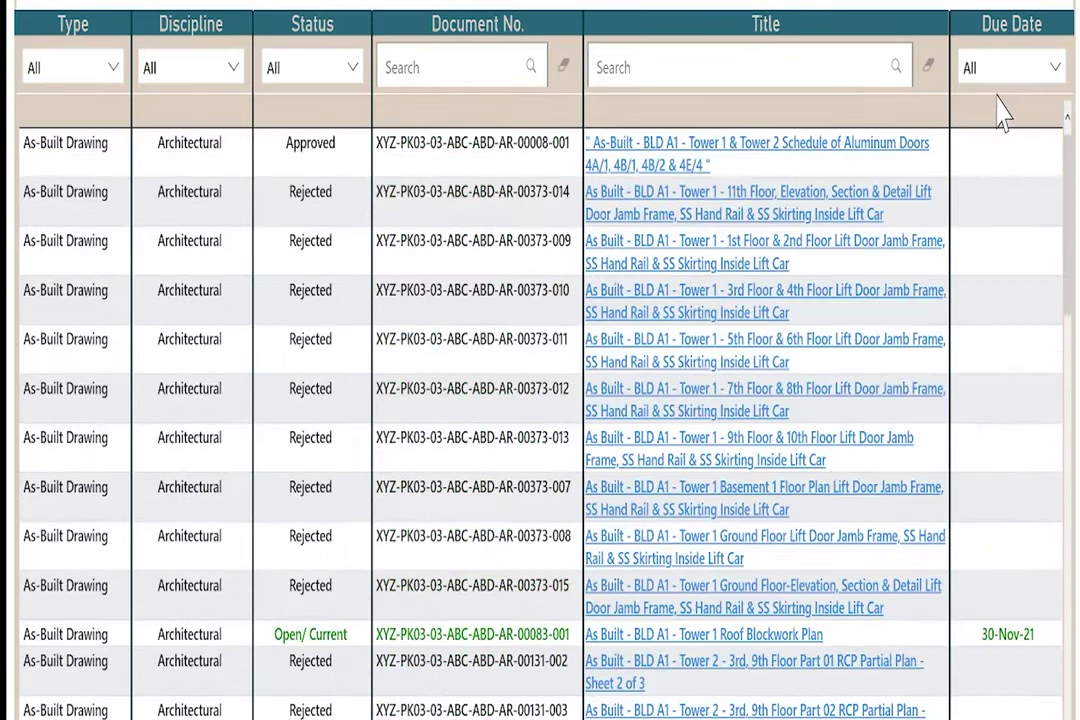
Set the Type slicer to RFI
left_click(104, 72)
left_click(34, 196)
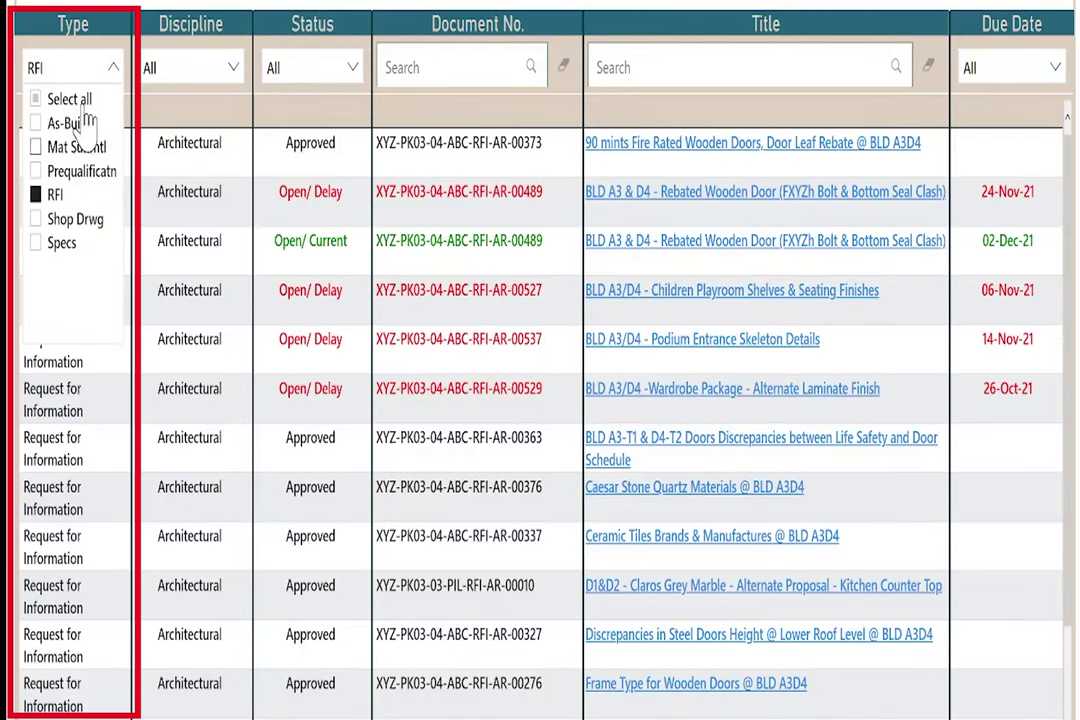
left_click(110, 72)
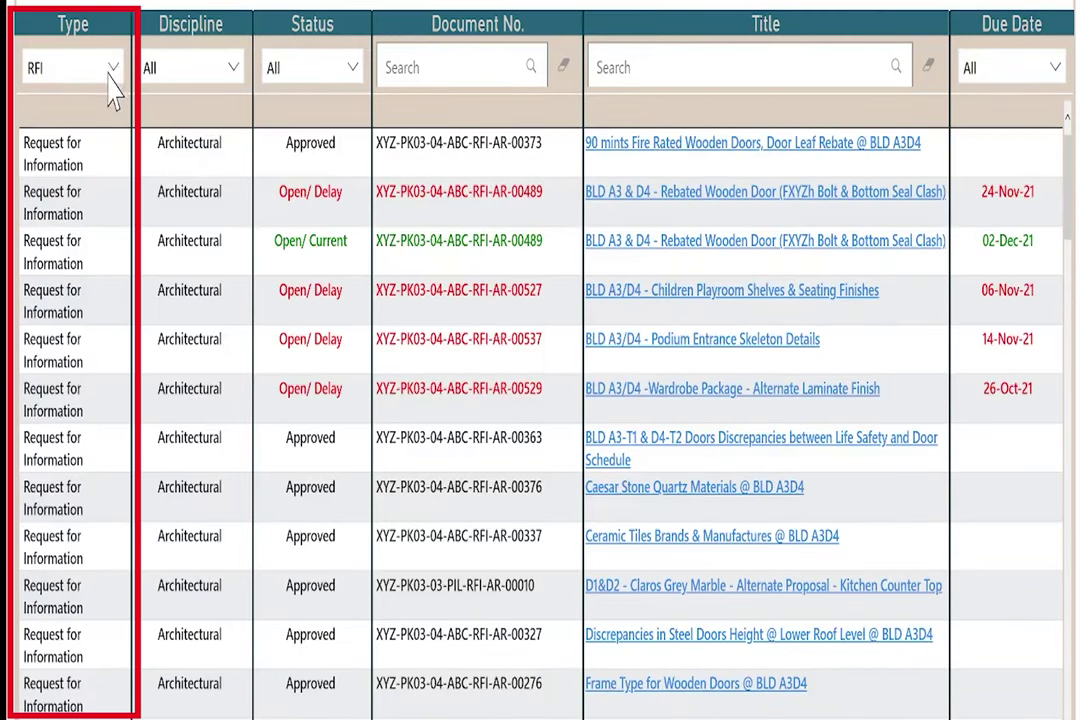
Set the Discipline slicer to Structure only, after briefly trying Electrical and Mechanical
left_click(232, 68)
left_click(151, 195)
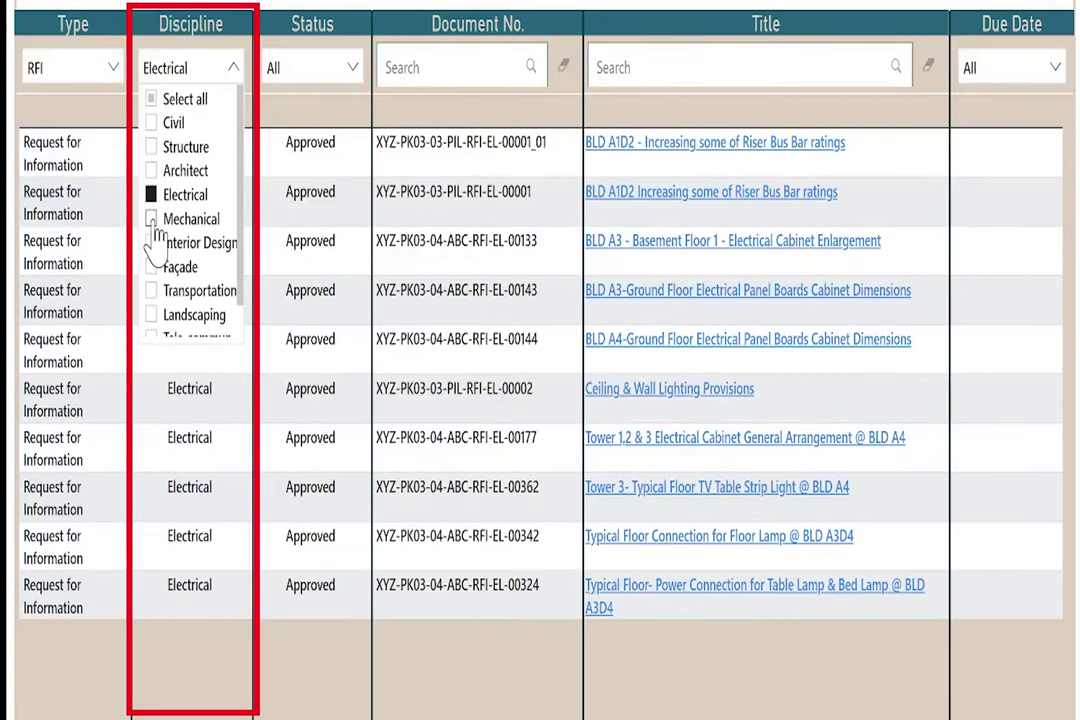
left_click(152, 219)
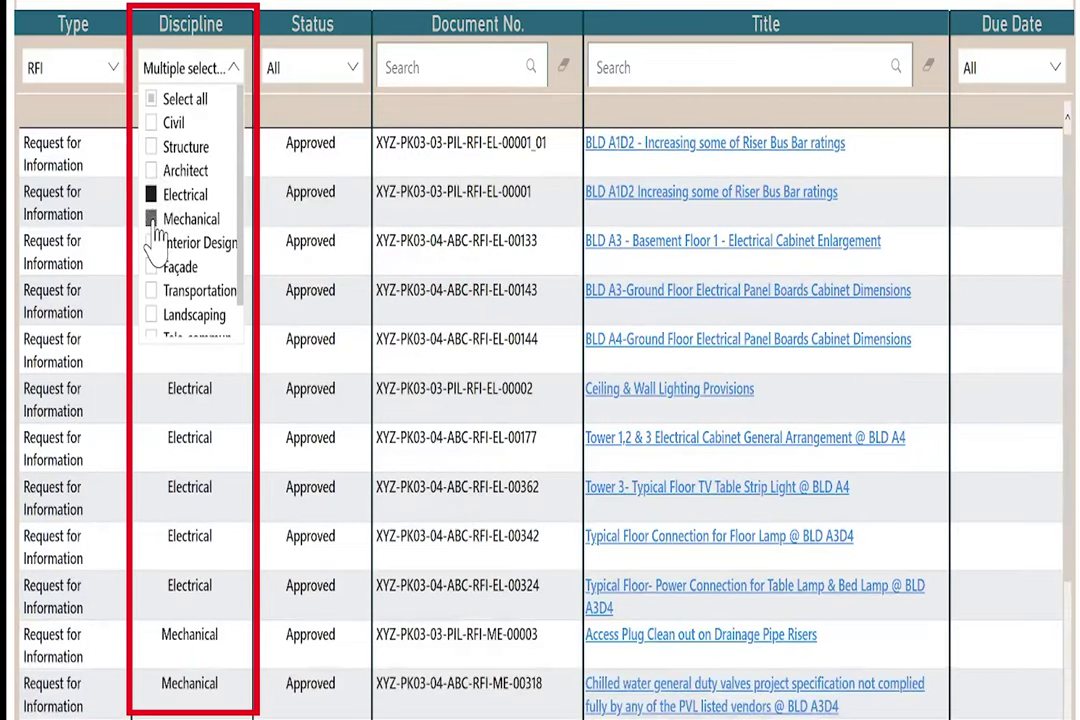
left_click(231, 70)
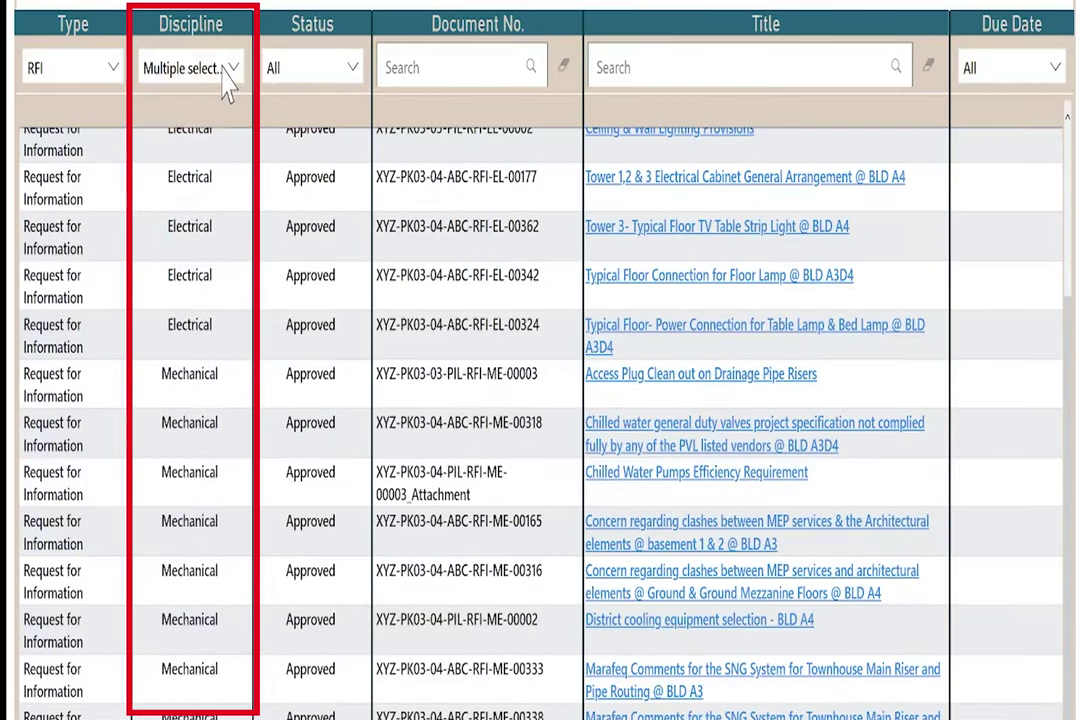
left_click(226, 80)
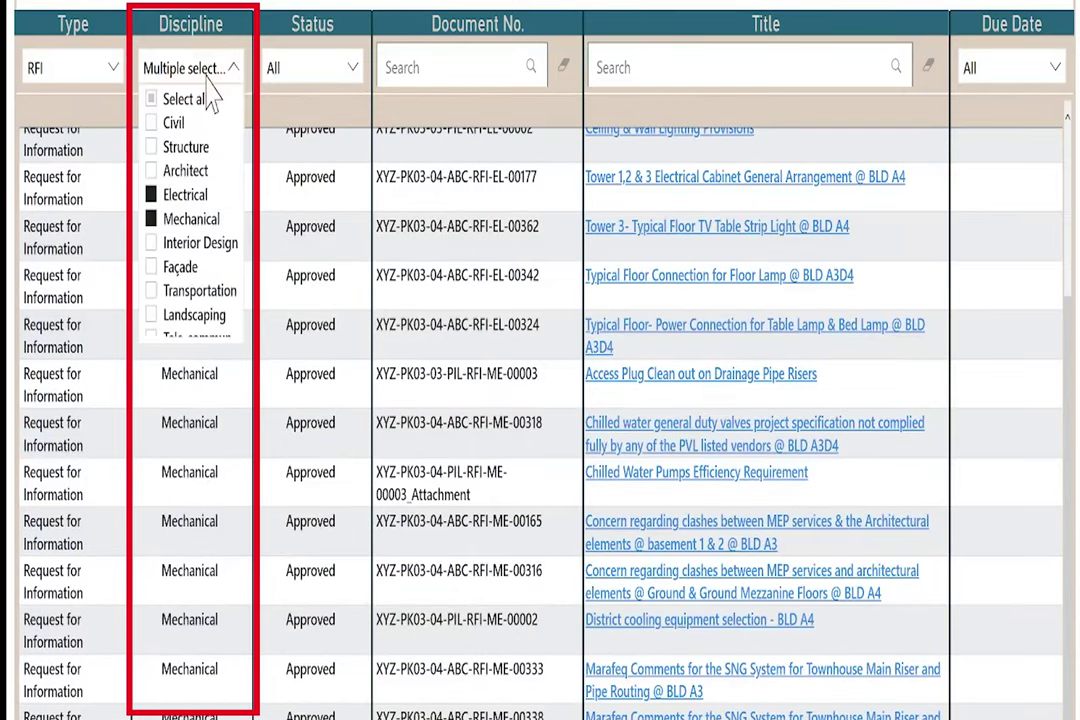
left_click(152, 147)
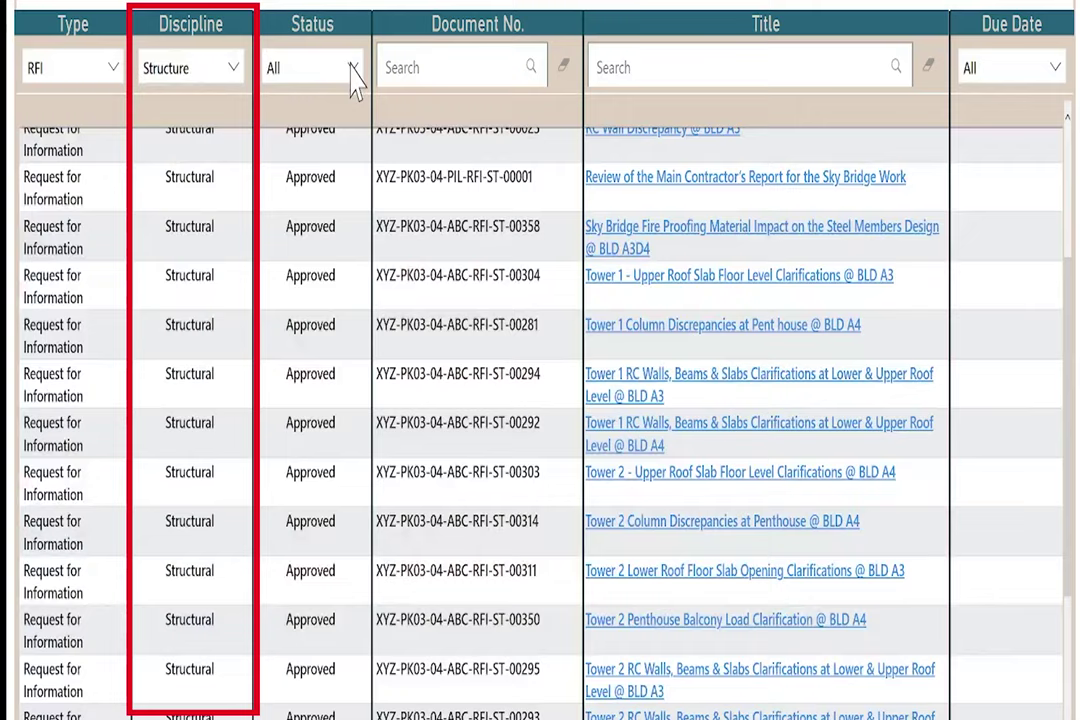
Set the Status slicer to Open/Delay
left_click(352, 70)
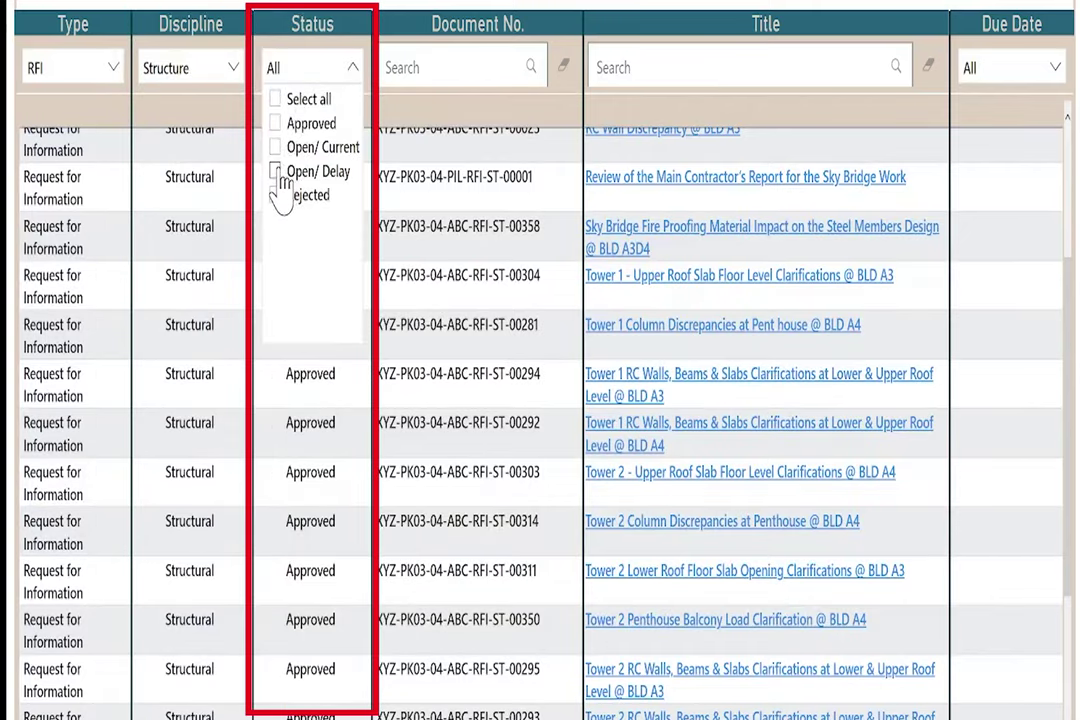
left_click(277, 172)
left_click(352, 70)
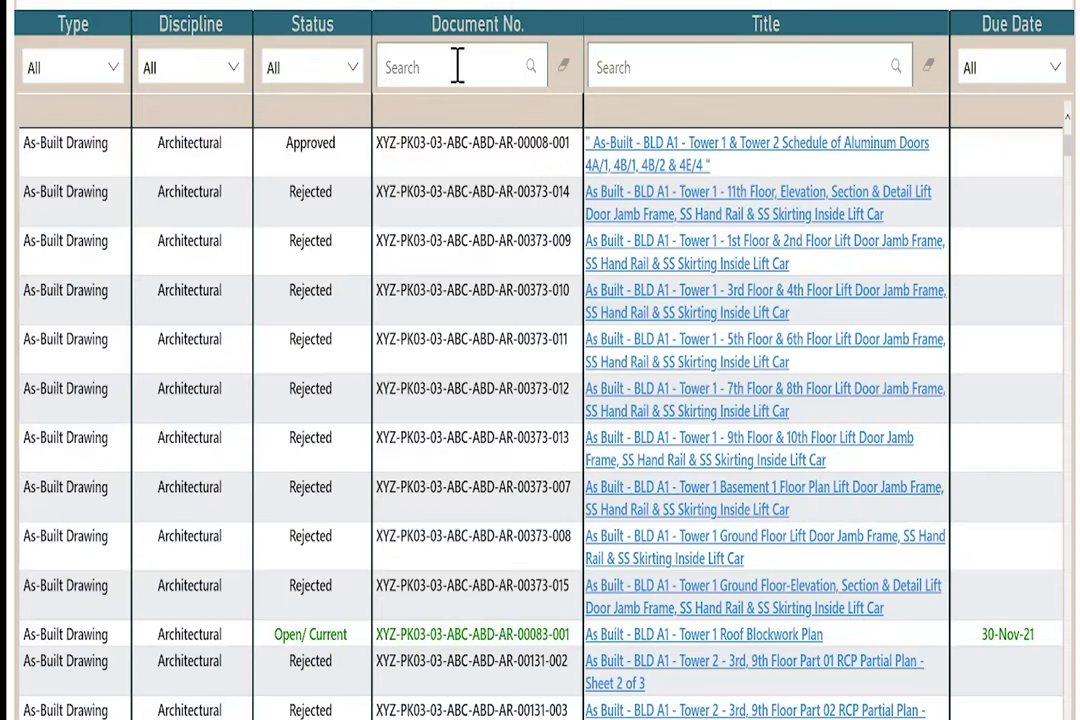
left_click(457, 67)
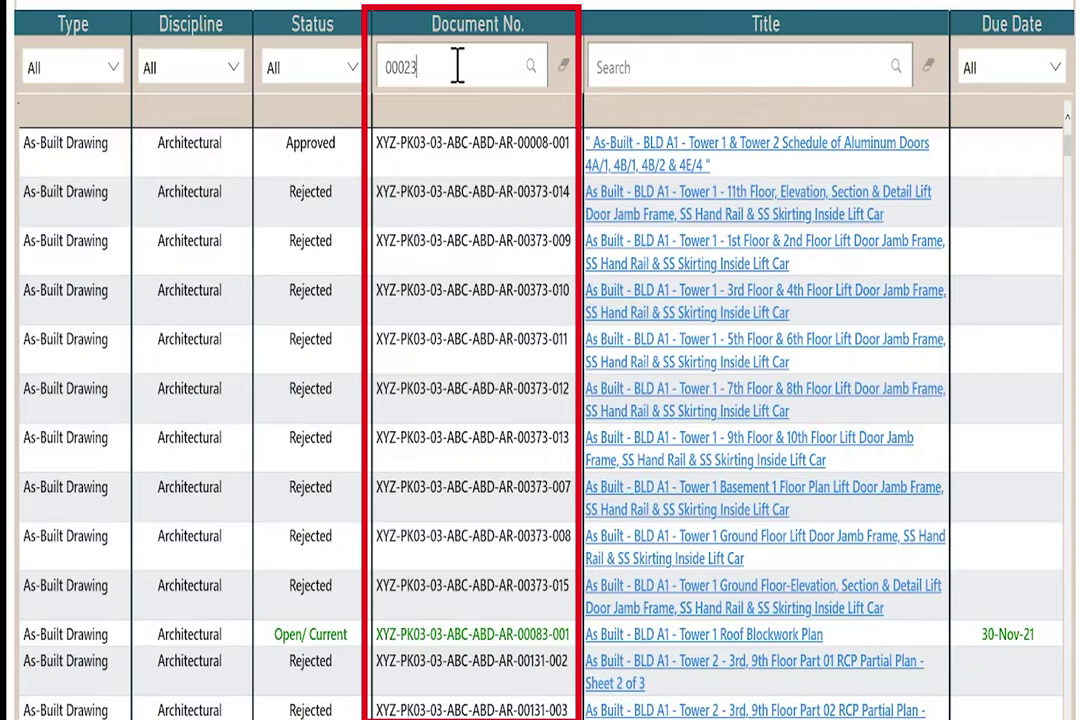
key("Return")
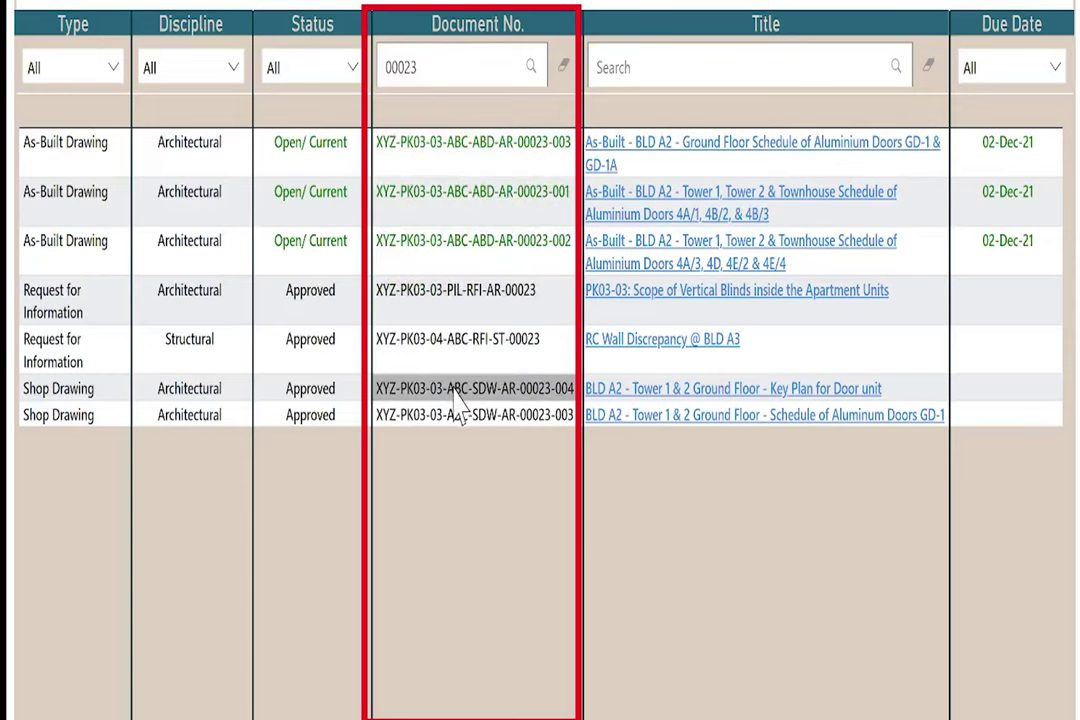
left_click(562, 66)
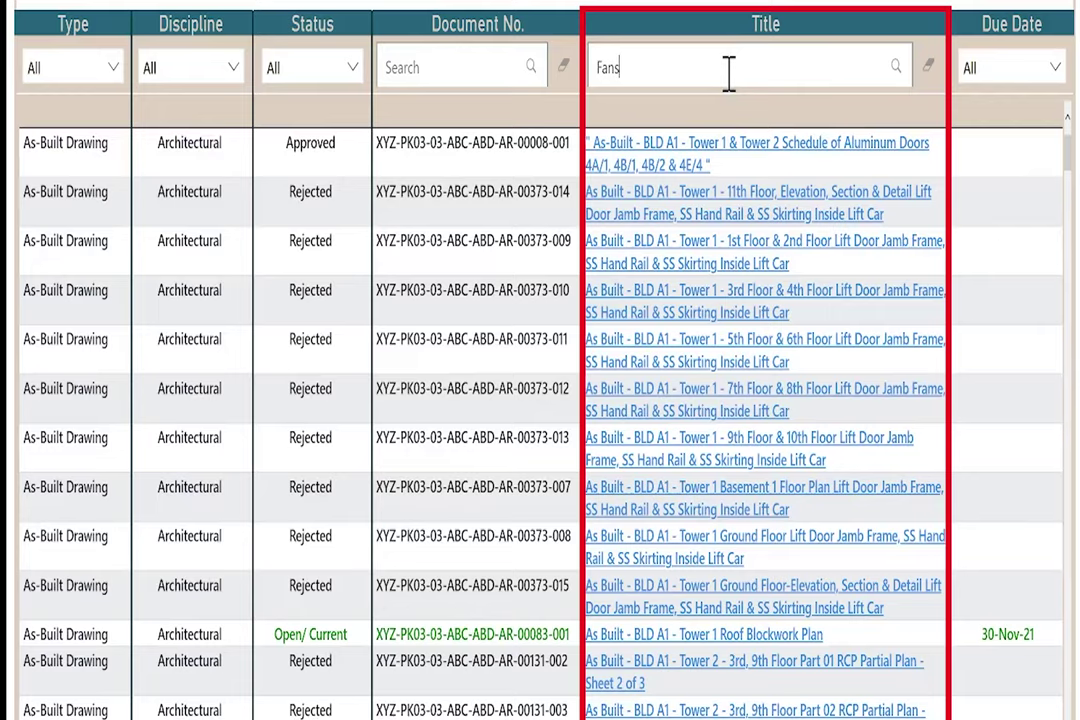
left_click(729, 72)
type("Fans")
key("Return")
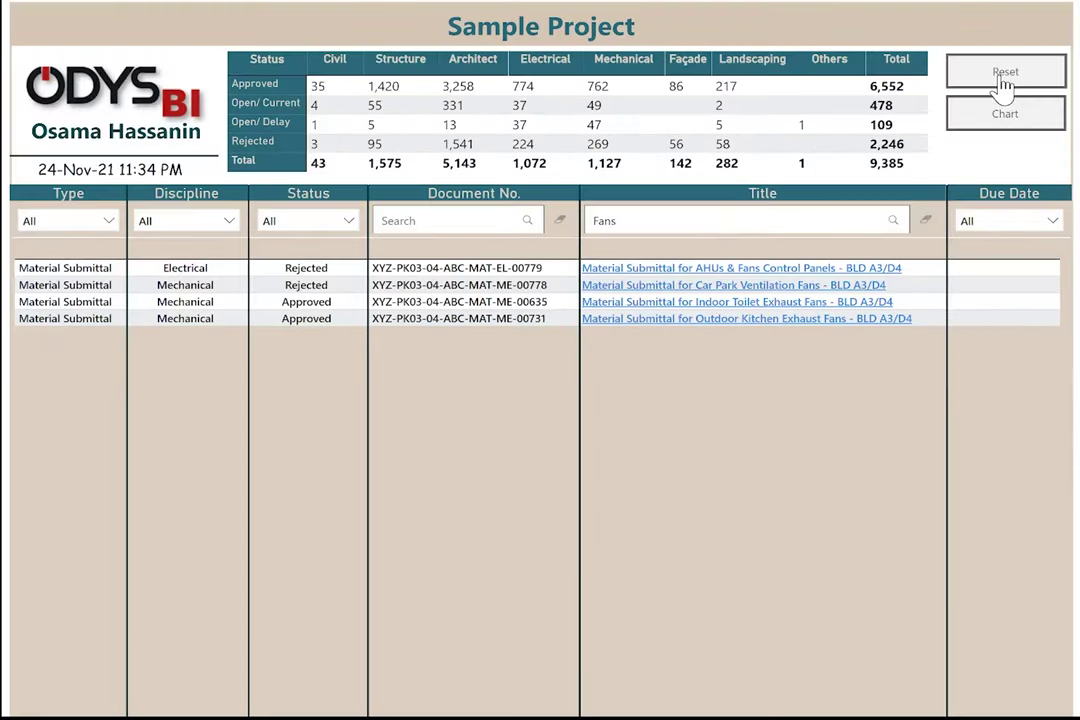
left_click(1004, 86)
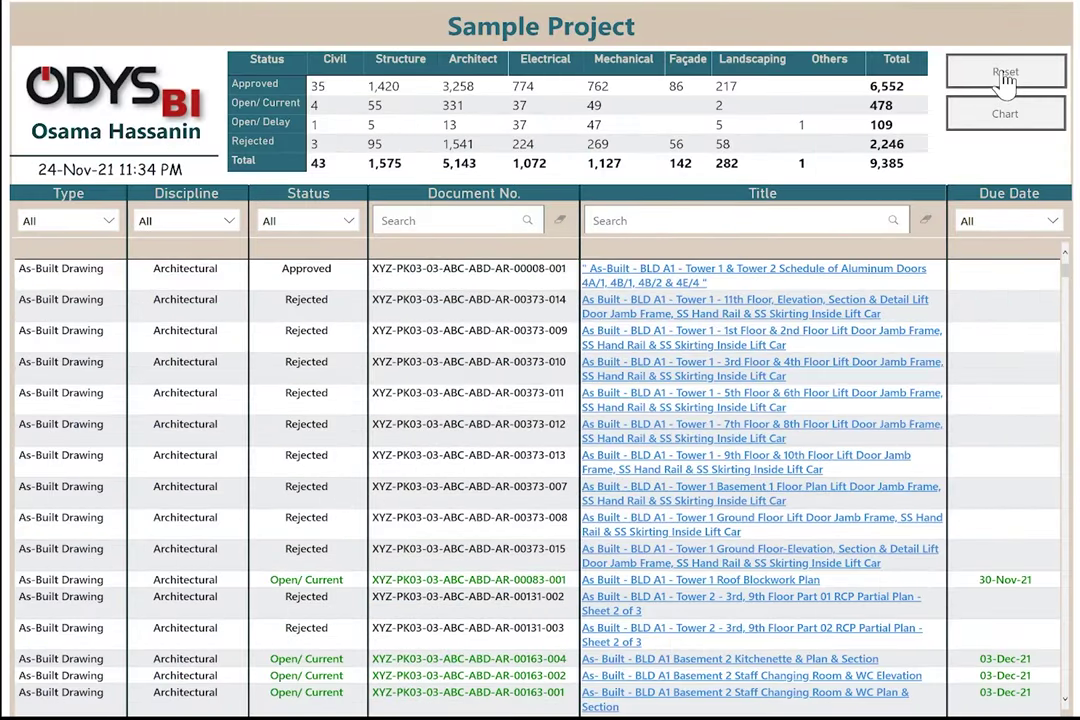
left_click(1005, 118)
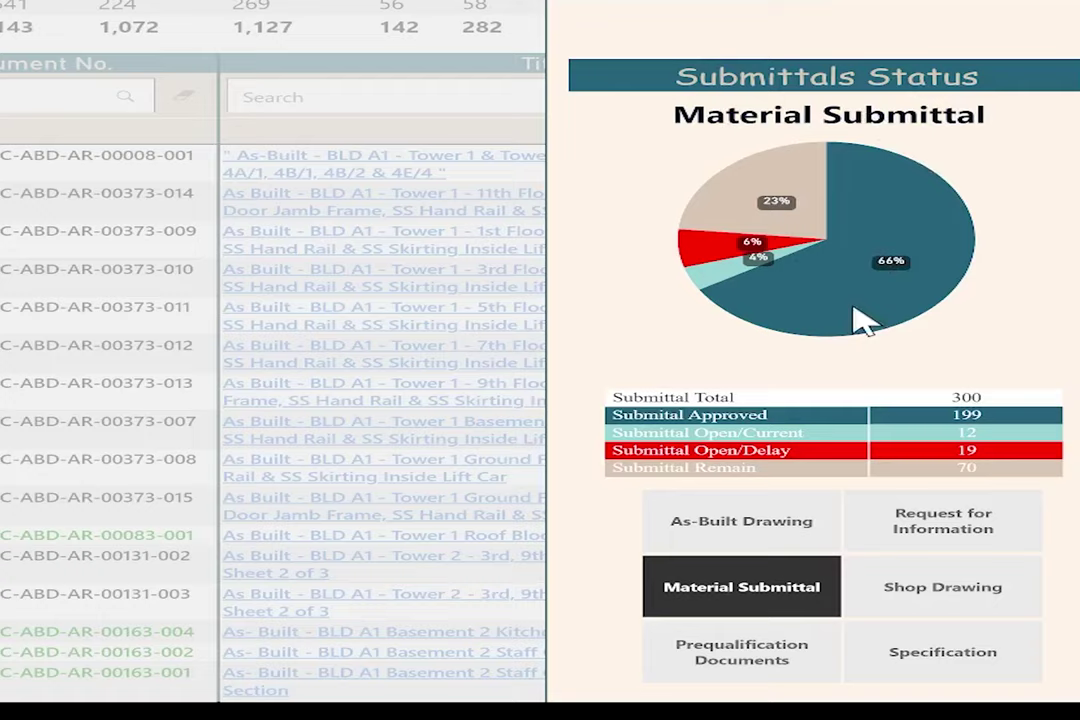
left_click(778, 540)
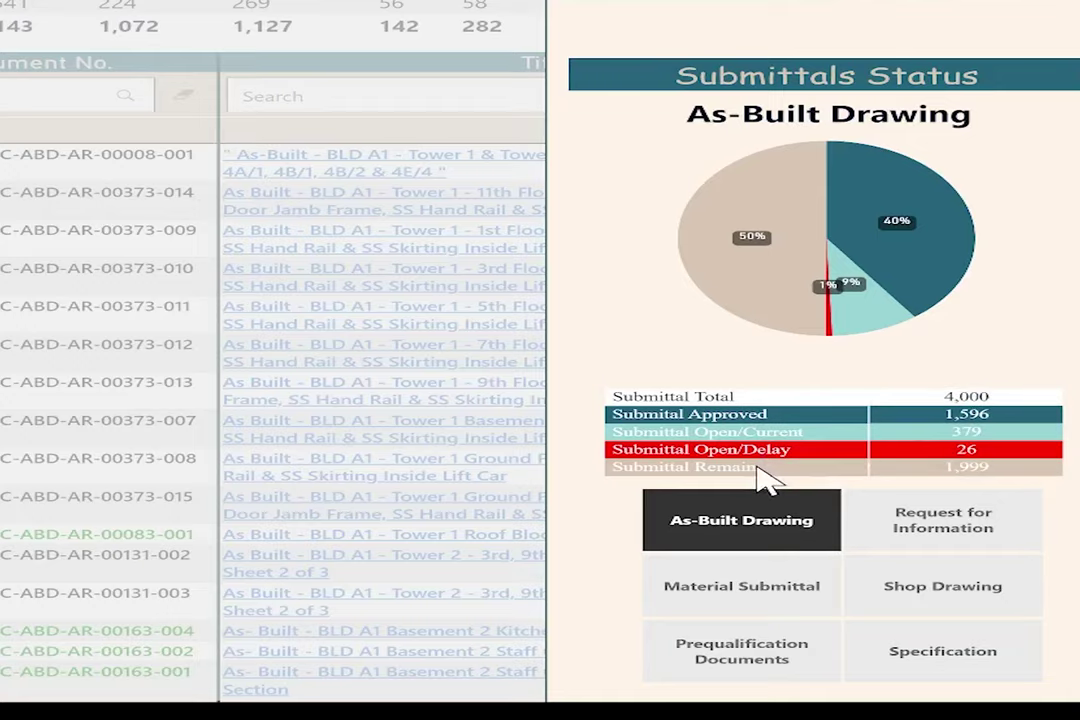
left_click(913, 590)
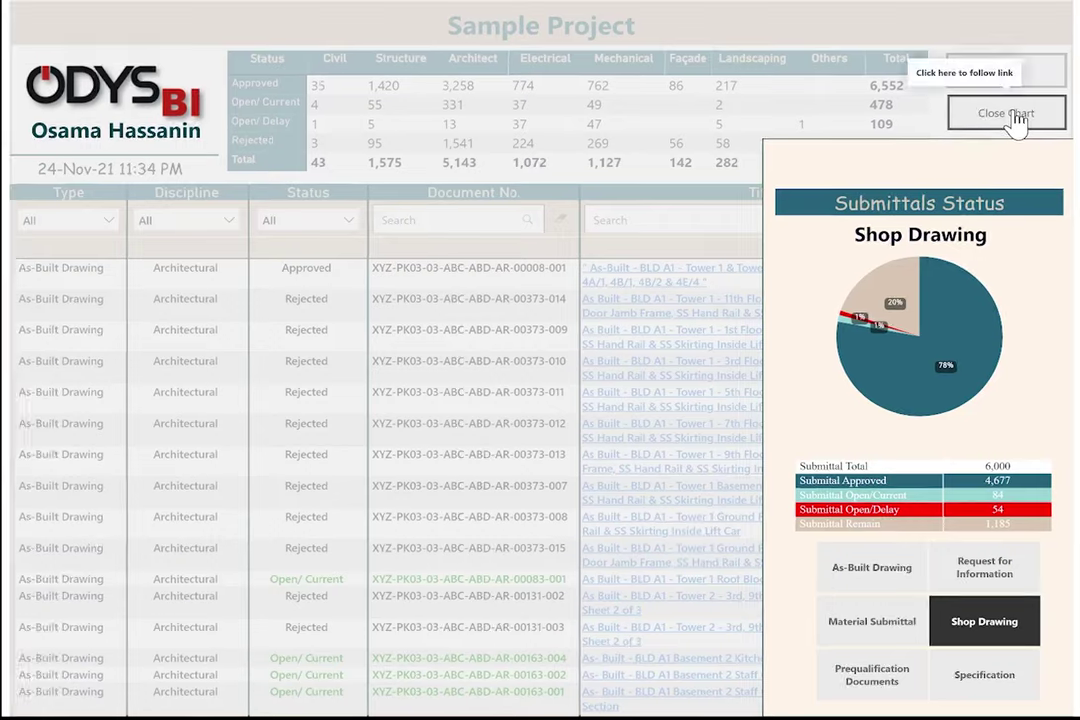
left_click(1015, 116)
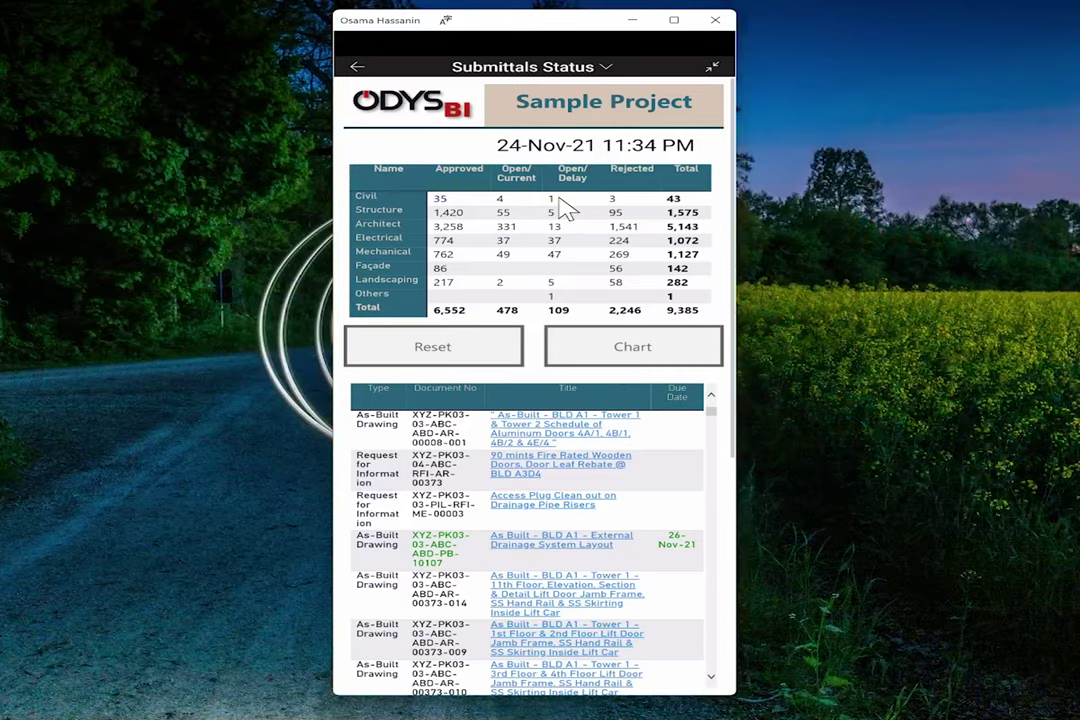
Cross-filter the mobile list by Civil Open/ Delay and Open/ Current cells, then clear it
left_click(560, 200)
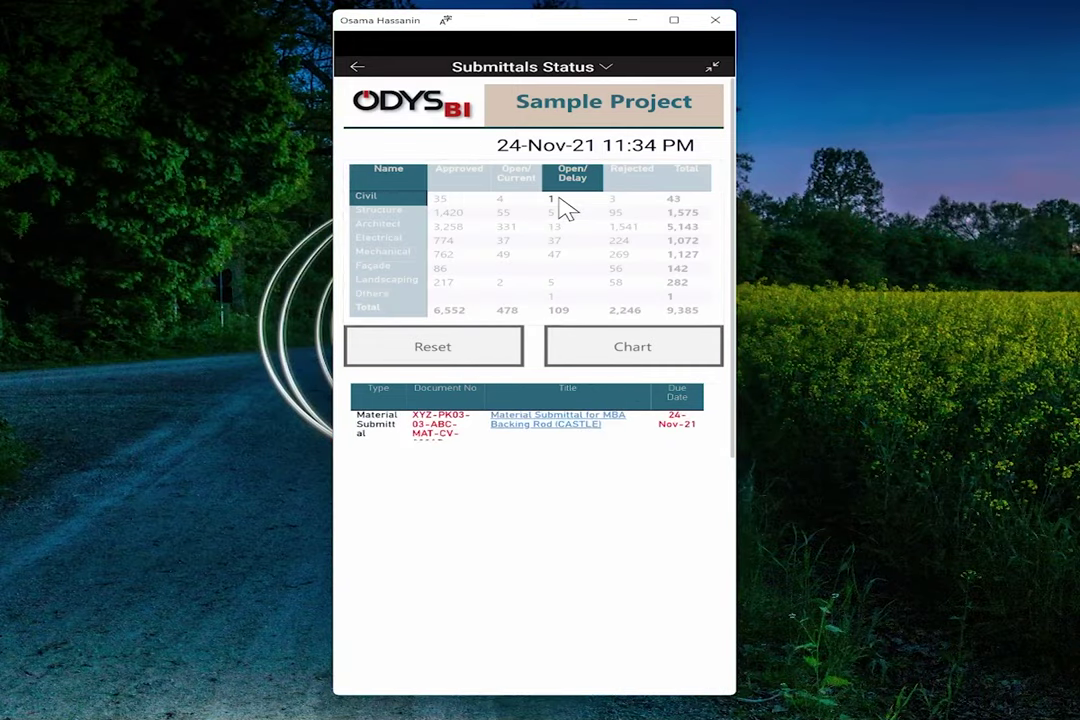
left_click(498, 200)
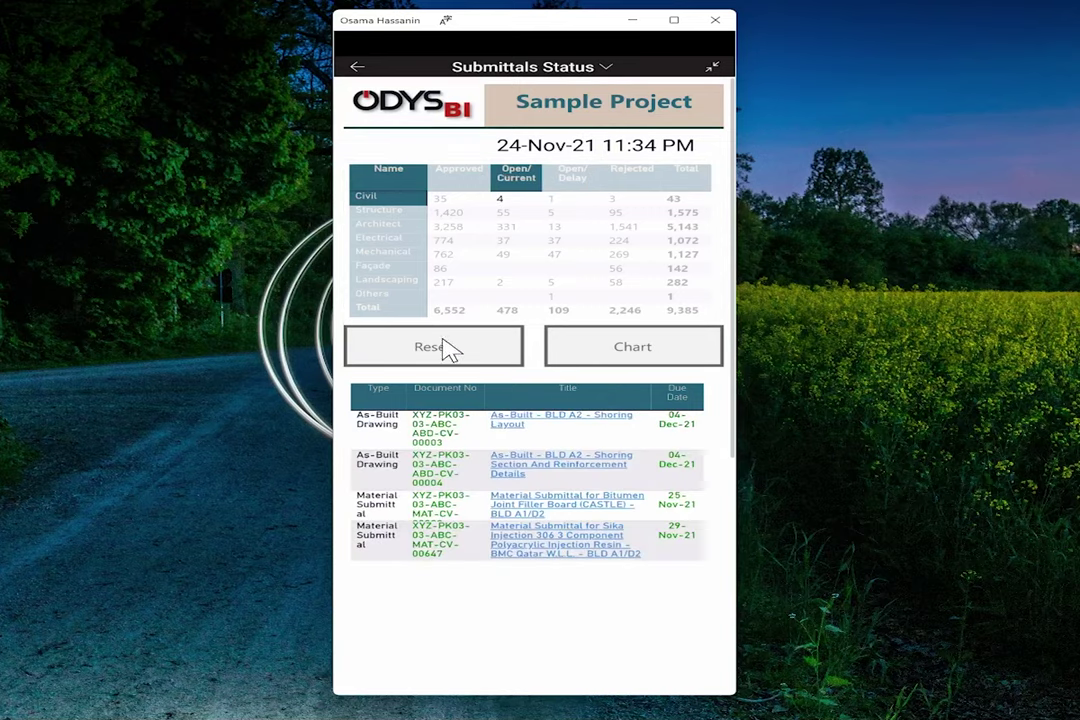
left_click(603, 383)
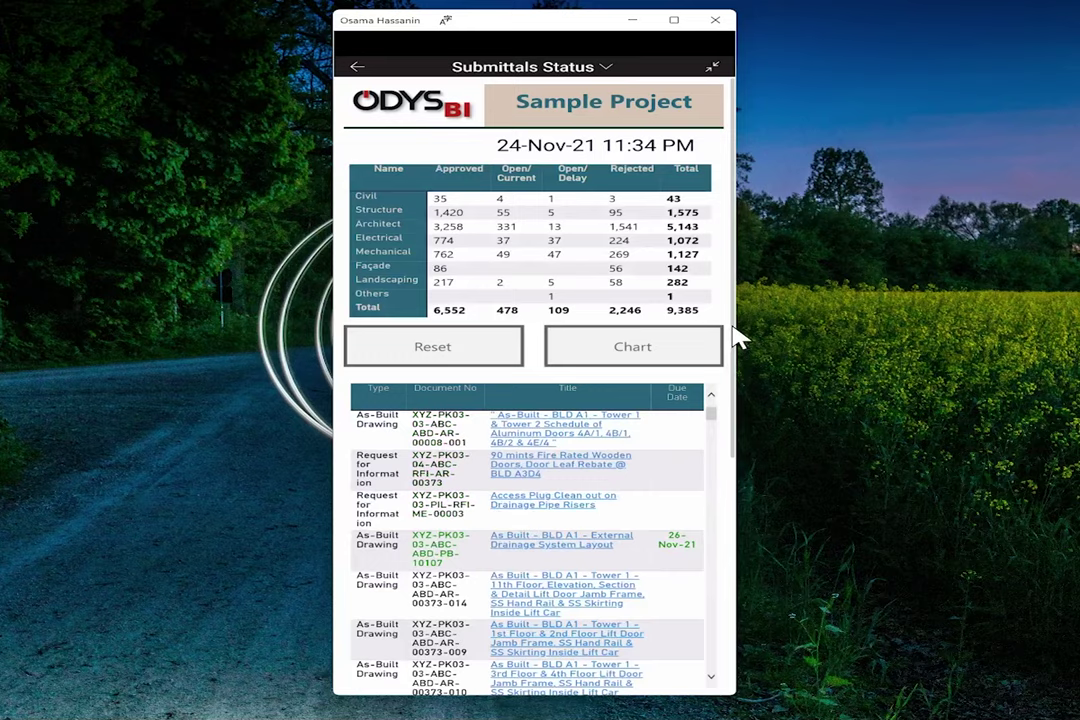
Set the Status slicer to Open/ Delay and the Due Date slicer to Today
left_click_drag(737, 395, 728, 586)
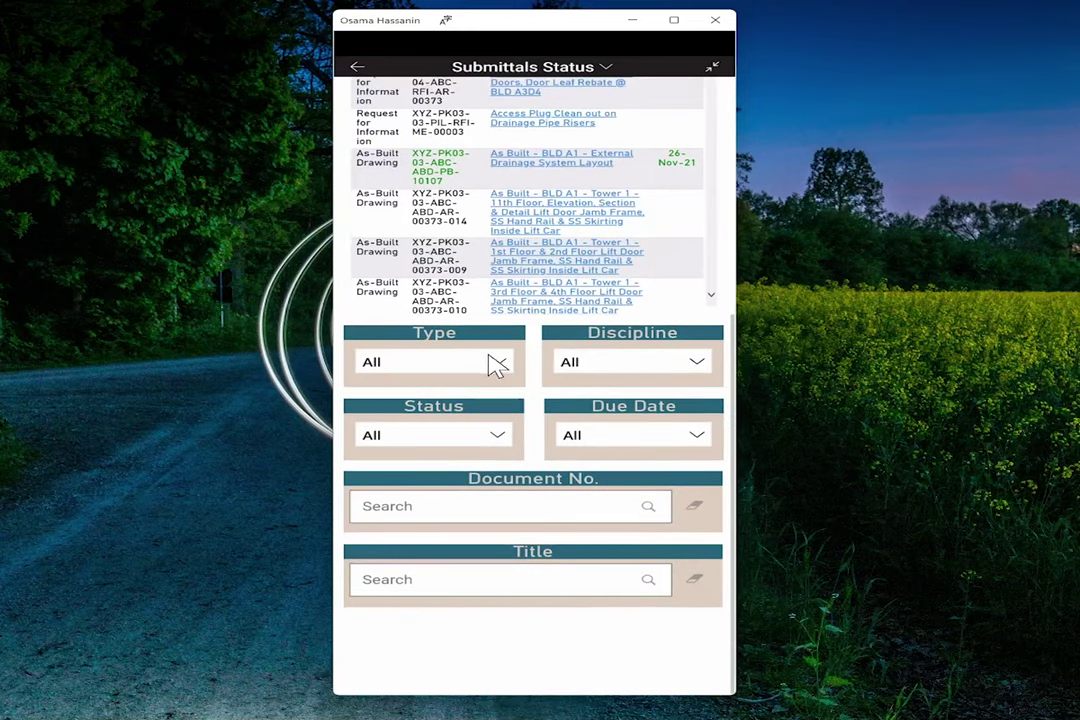
left_click(497, 436)
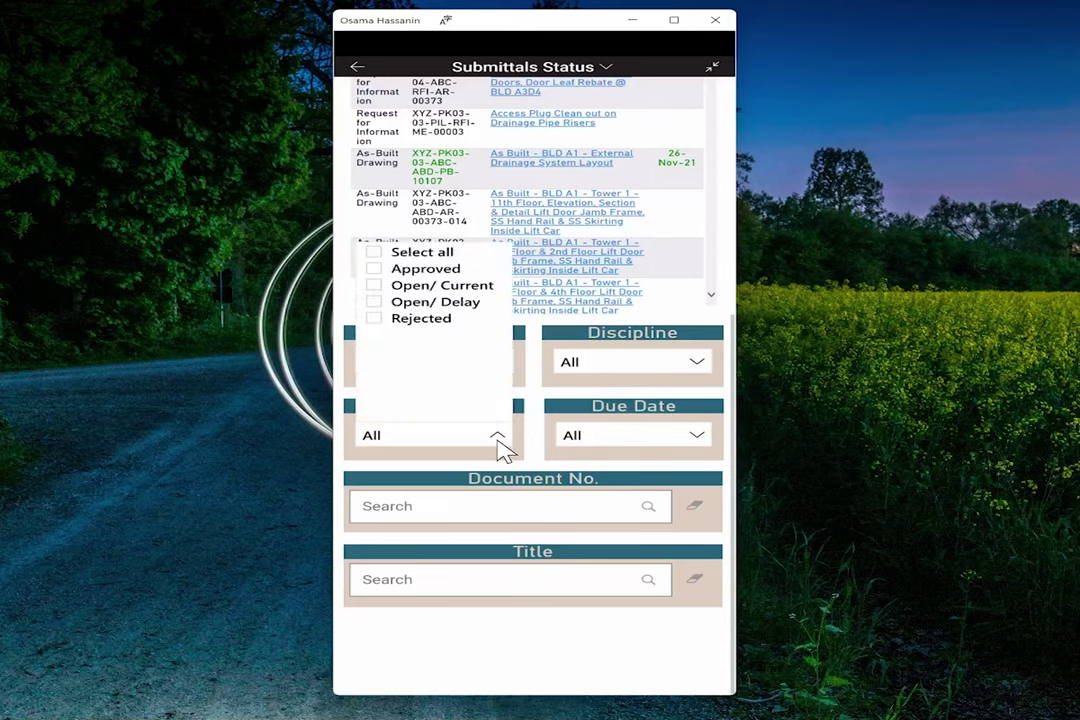
left_click(386, 303)
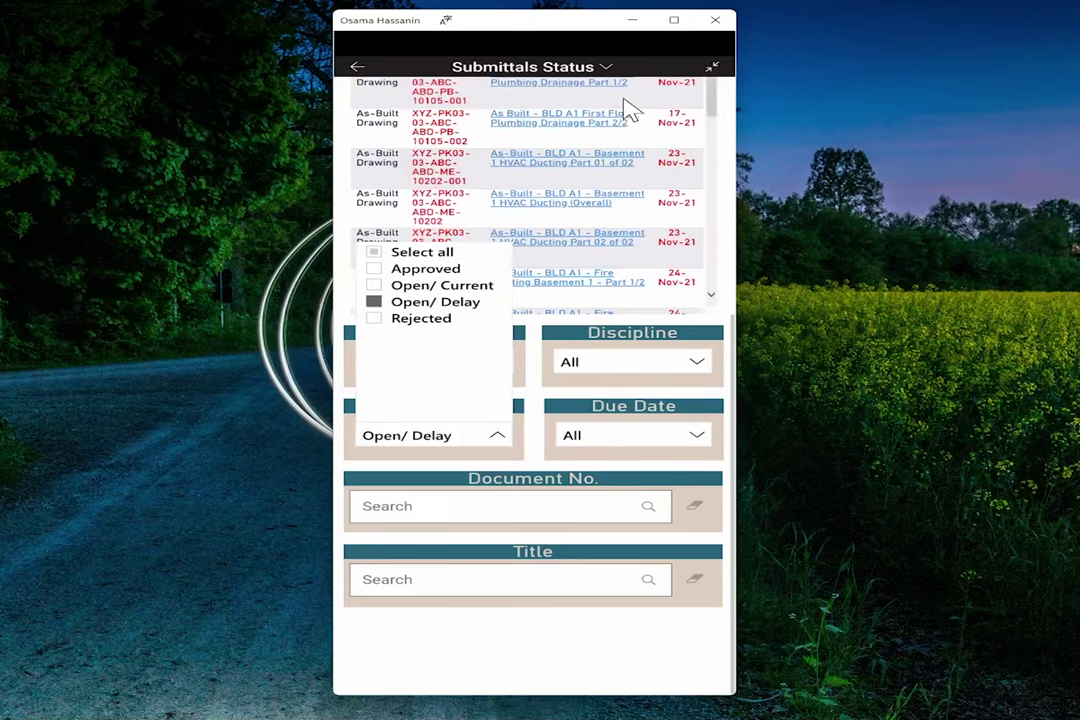
left_click(697, 436)
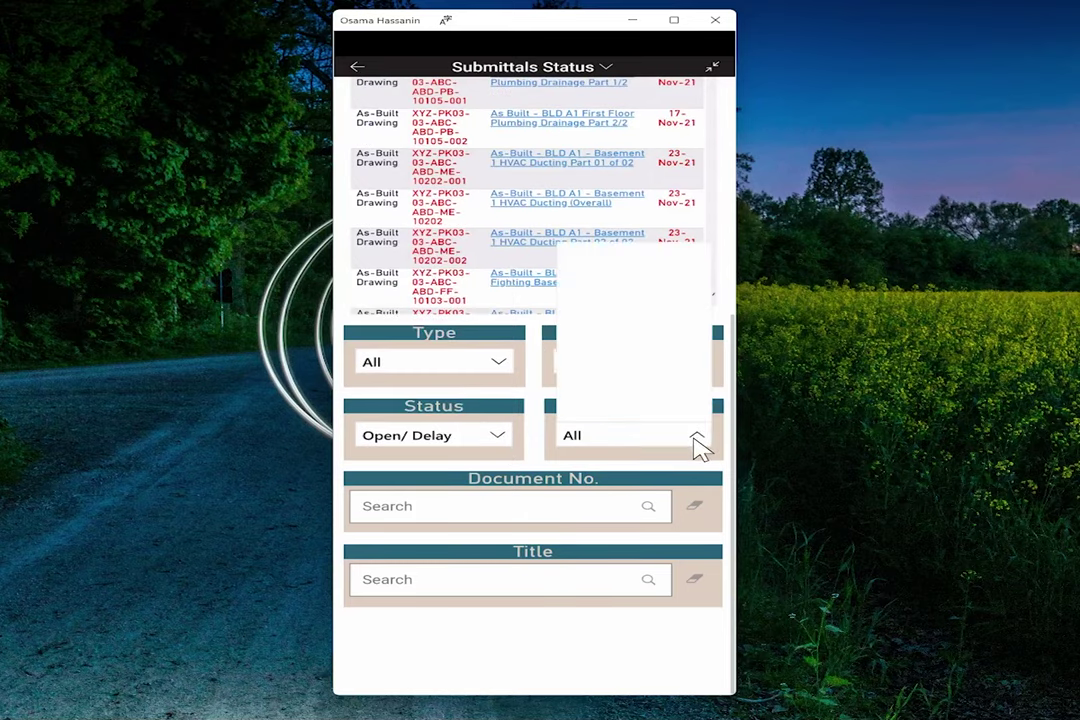
left_click(588, 287)
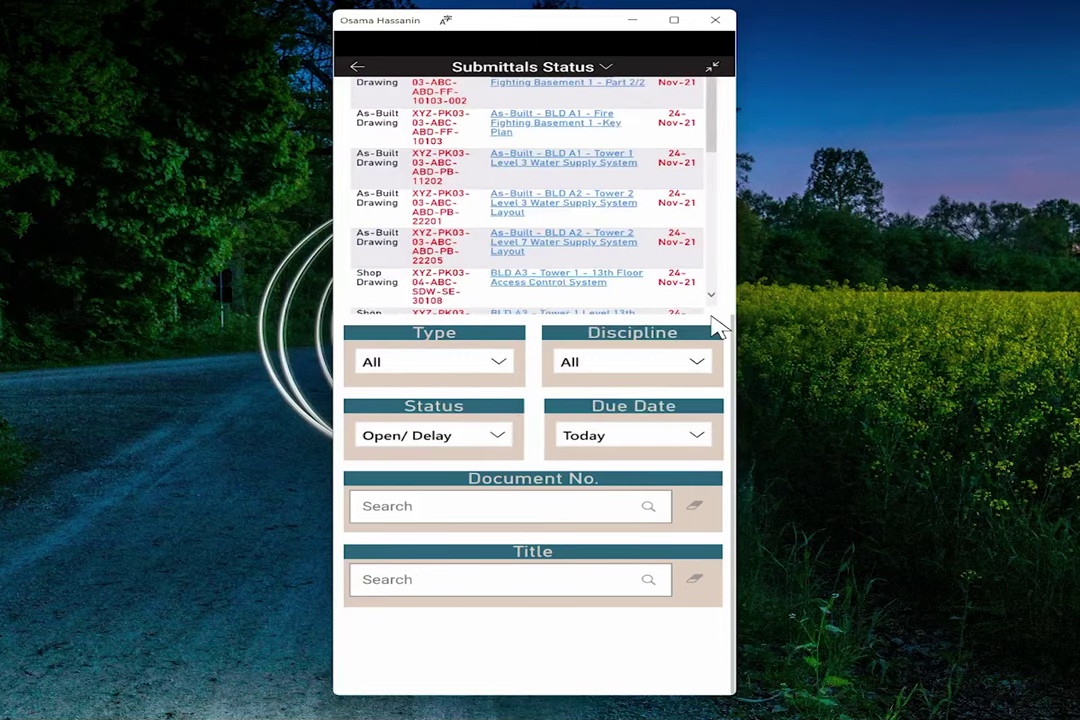
Open the submittal status pie chart and switch it to As-Built Drawing submittals
scroll(628, 130, "up", 5)
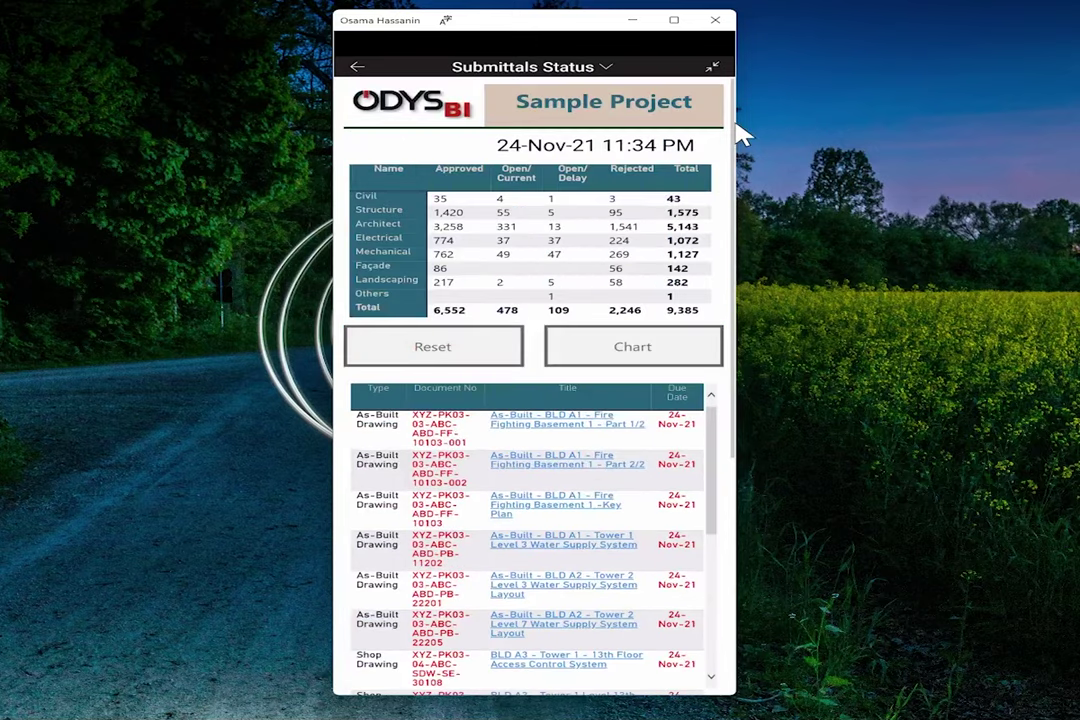
left_click(628, 352)
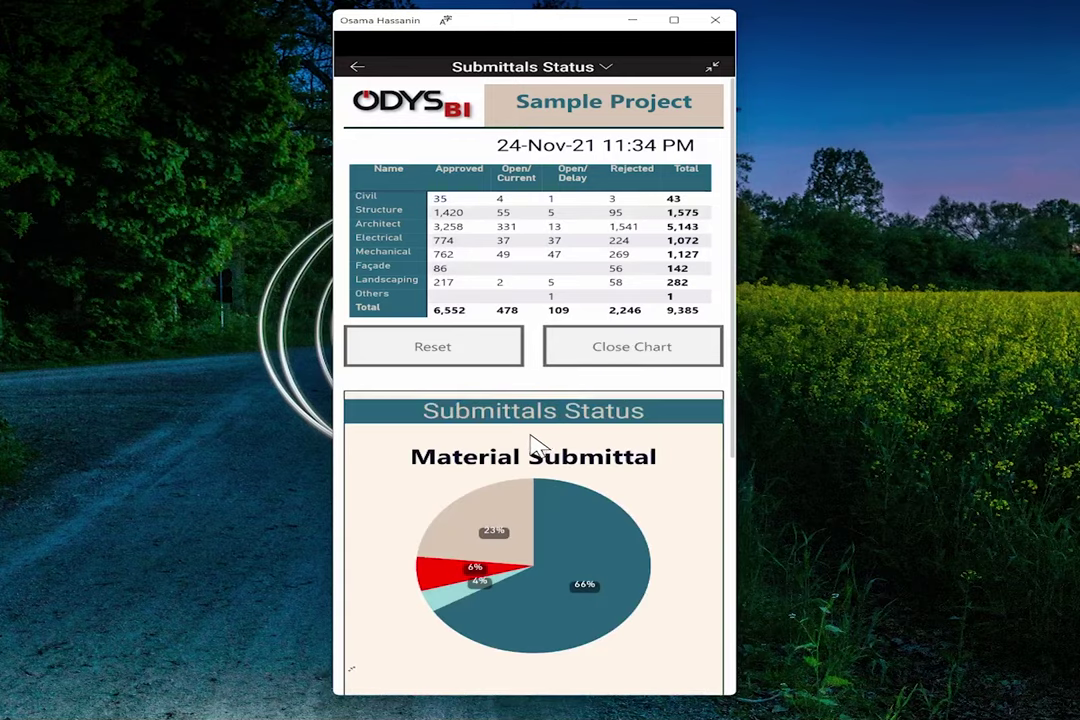
scroll(535, 445, "down", 1)
scroll(535, 441, "down", 3)
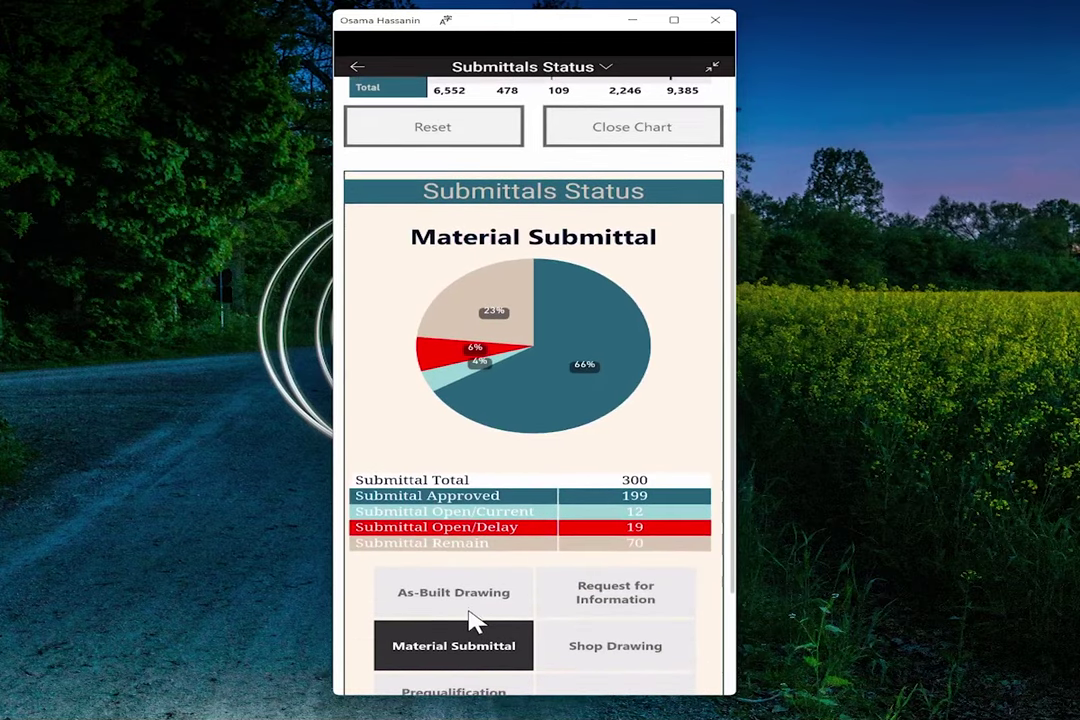
scroll(475, 610, "down", 2)
left_click(478, 500)
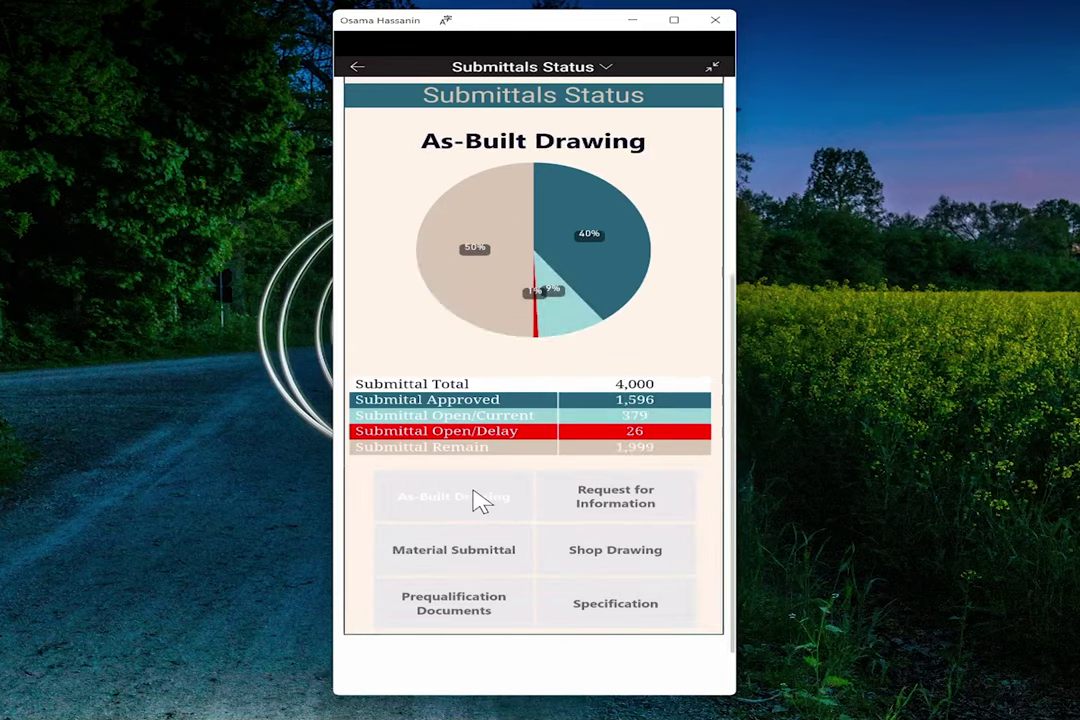